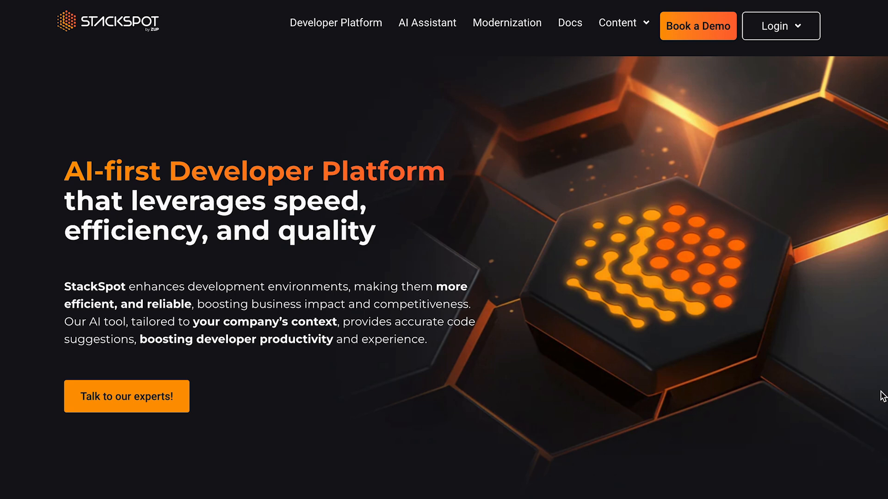
Sign in to StackSpot AI with the account e-mail and start a new quick command from Create
mouse_move(790, 27)
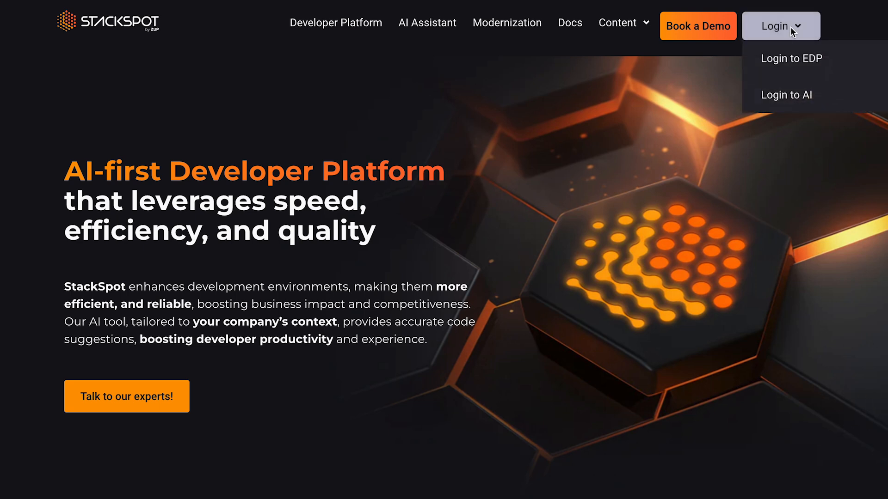
click(800, 97)
click(446, 269)
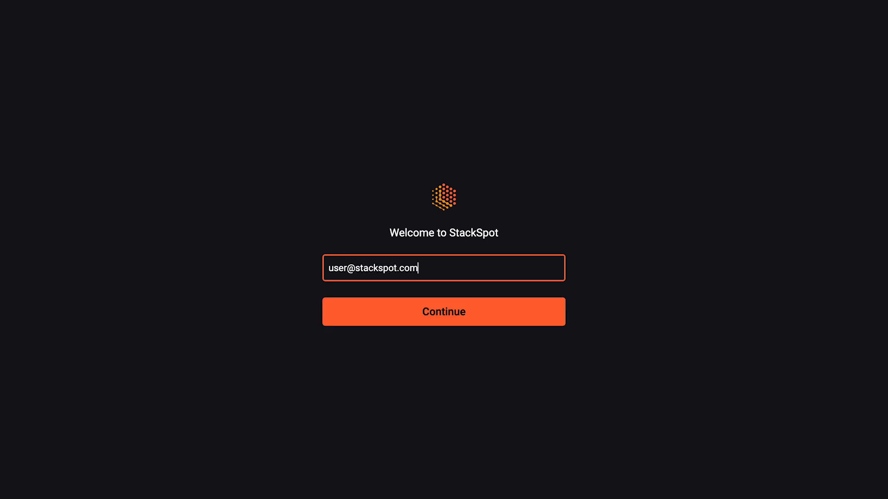
click(443, 309)
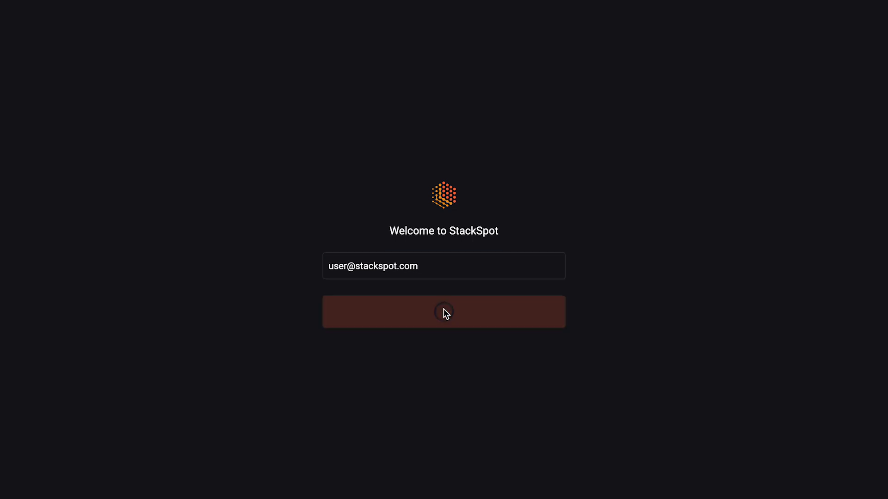
click(774, 12)
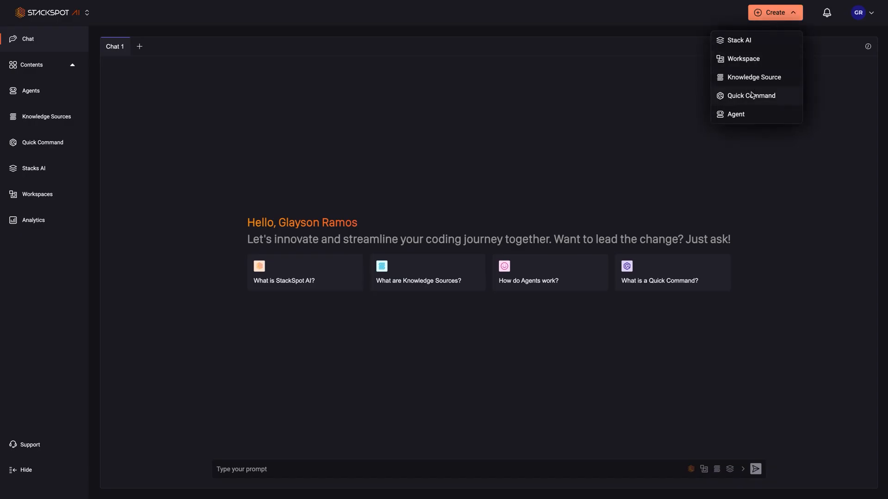
click(751, 95)
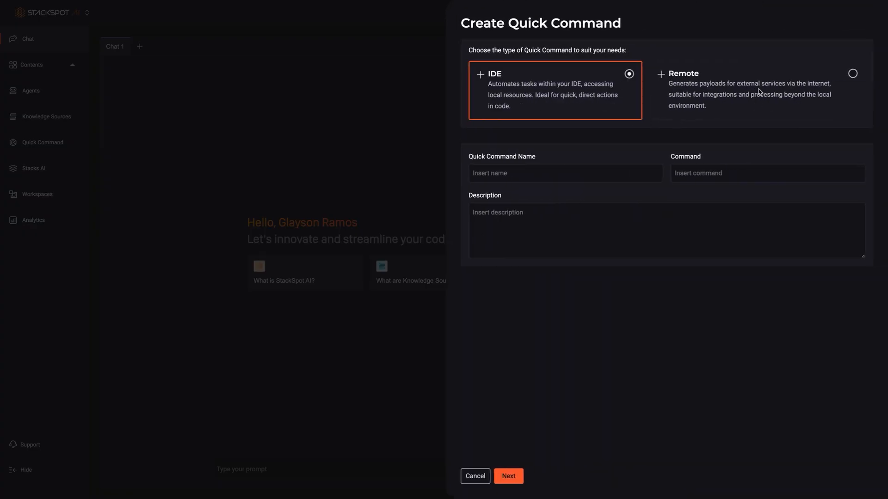
Make the quick command Remote with command translate-text-en-to-sp and description 'Translate texts from english to spanish'
click(853, 75)
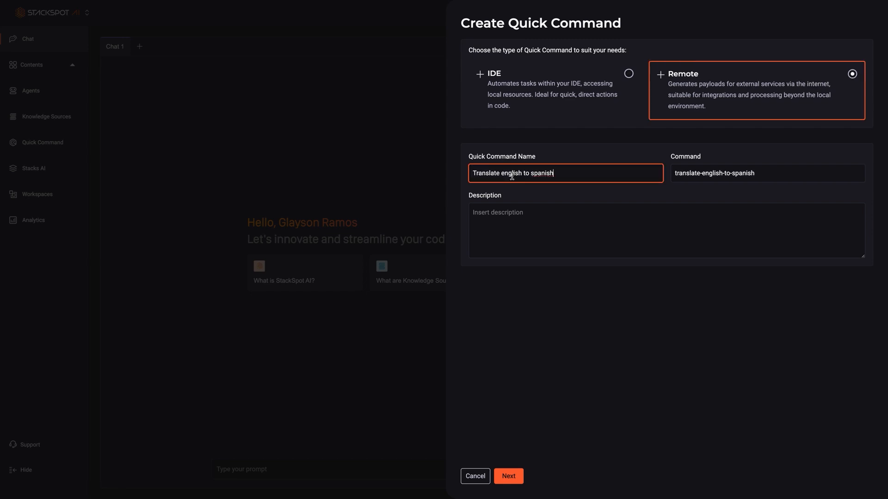
click(753, 175)
double_click(711, 173)
text(text-en)
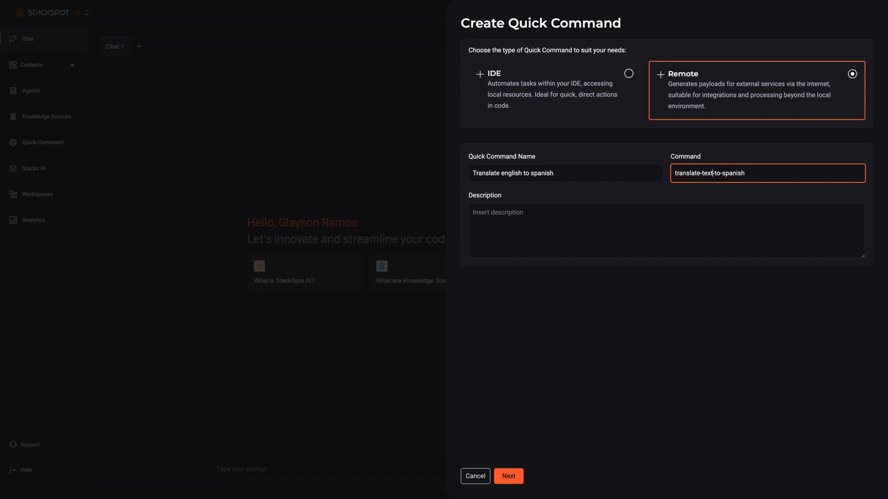
double_click(732, 174)
text(sp)
click(654, 222)
text(Translate texts from english to spanish)
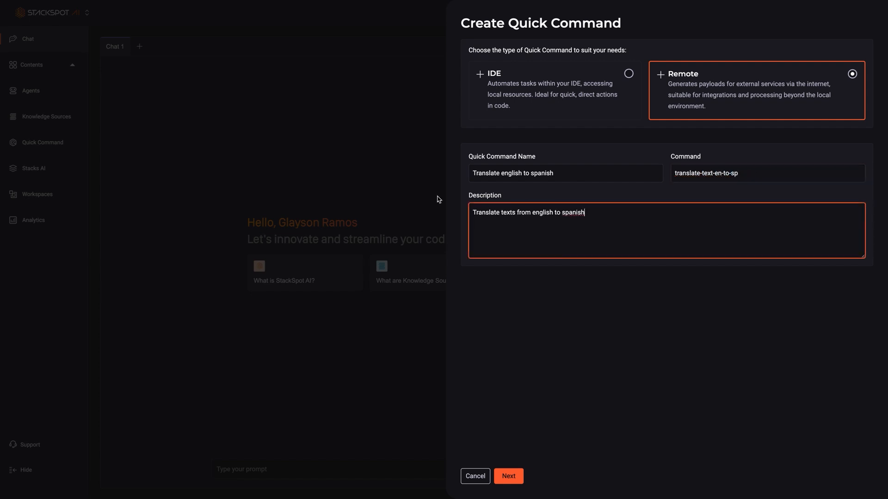
click(577, 320)
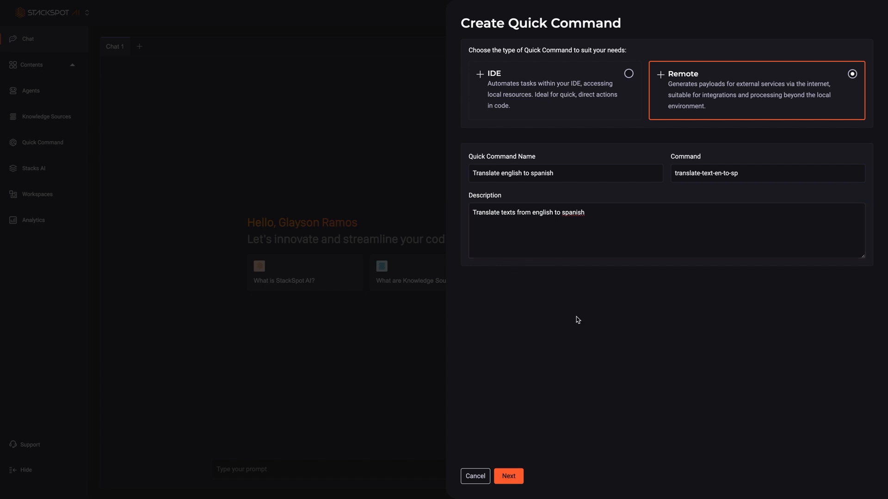
click(508, 476)
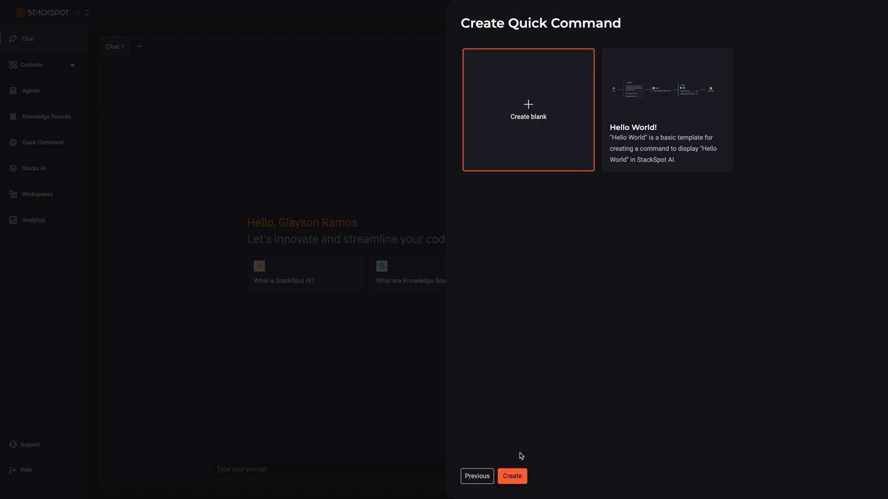
From a blank template, add a translate-en-es prompt after Start that translates {{input_data}} to Spanish
click(512, 476)
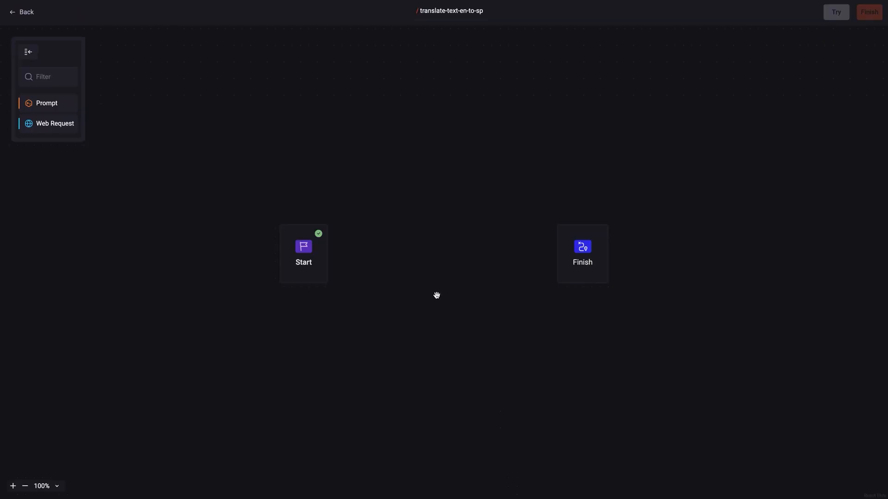
drag(38, 102, 367, 231)
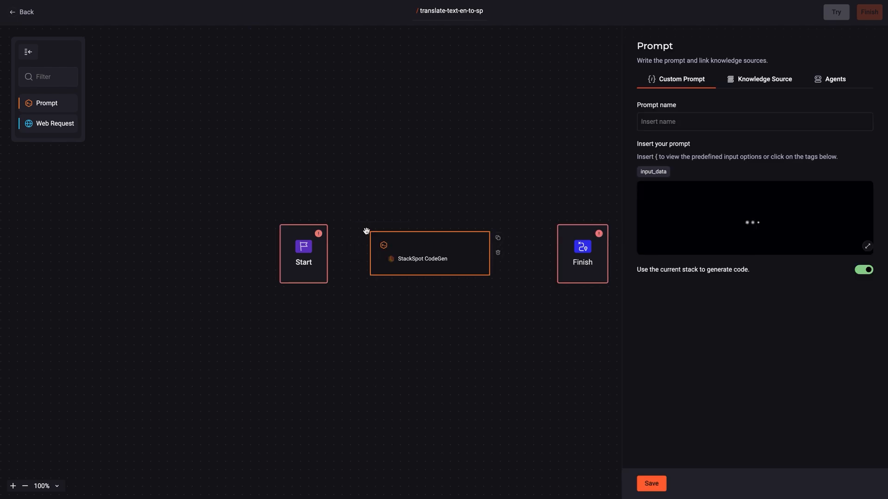
drag(328, 253, 368, 253)
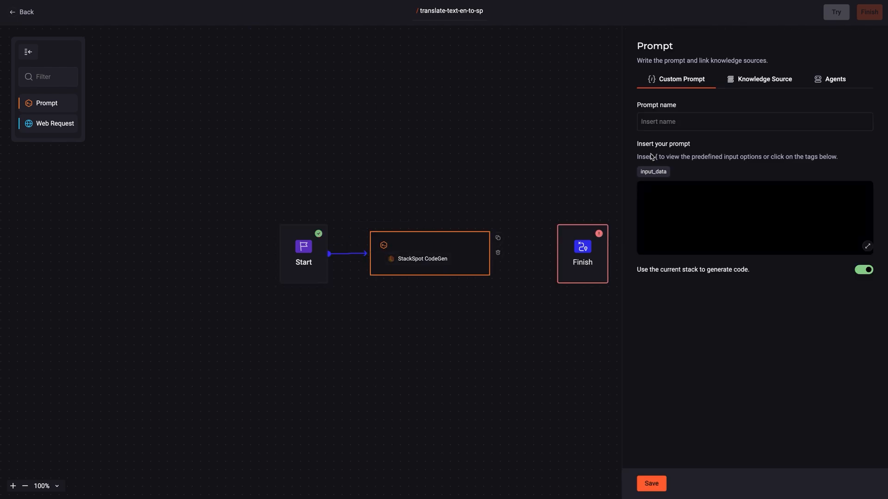
click(690, 117)
text(translate-en-es)
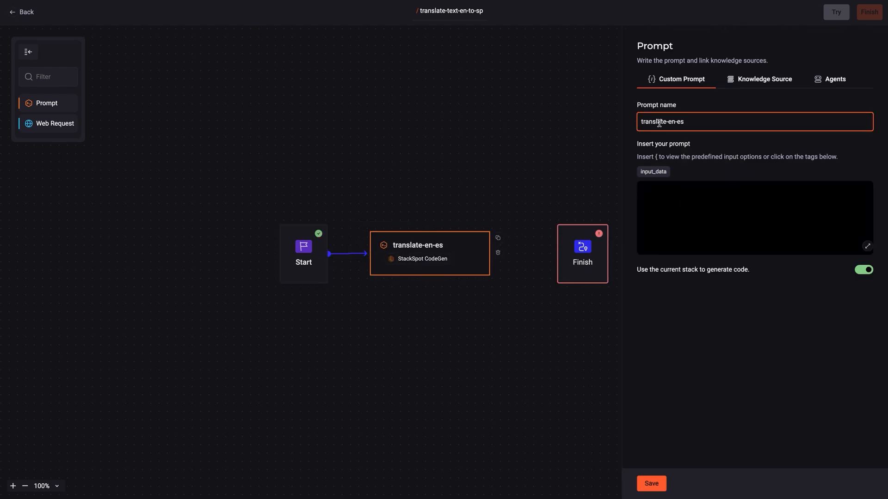
click(707, 197)
text(Translate the following text from English to Spanish:)
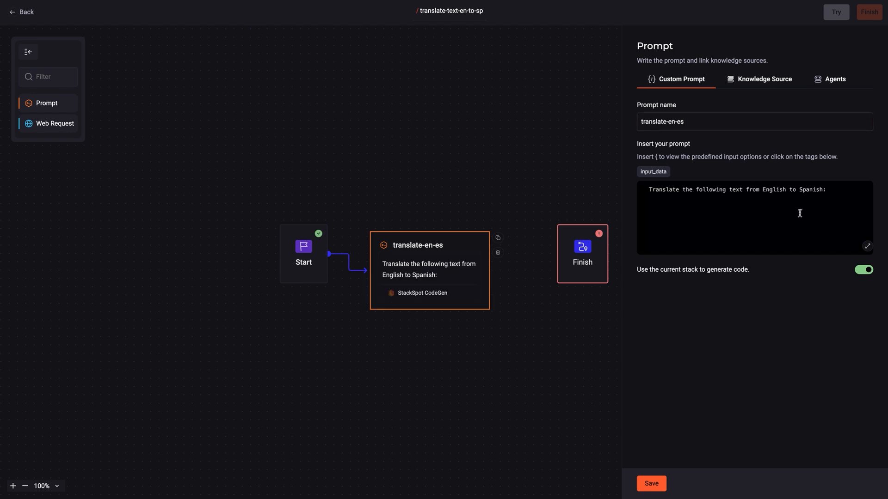
click(656, 172)
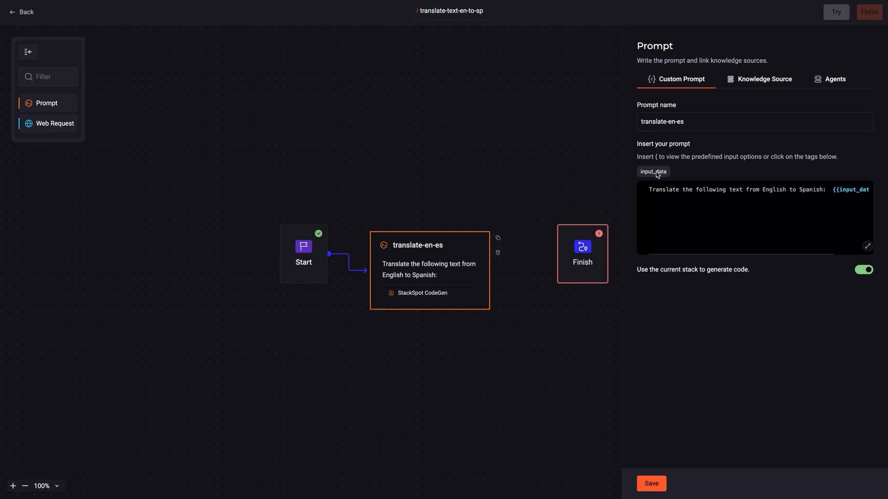
Attach the personal knowledge source My app spanish documentation, save the prompt, and link it to Finish
click(760, 85)
click(862, 152)
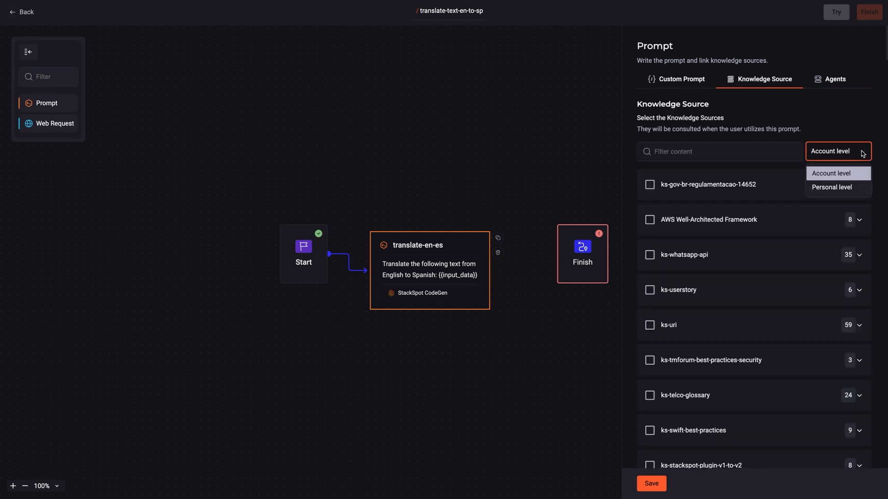
click(811, 184)
click(650, 185)
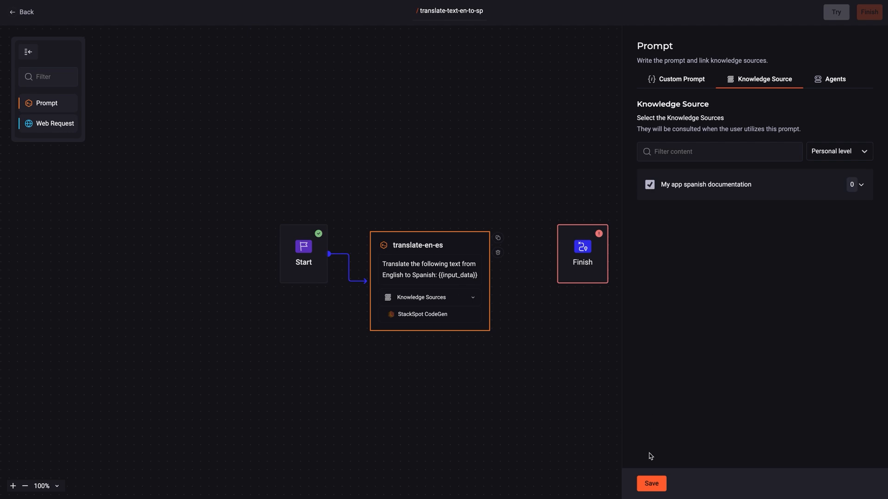
click(651, 483)
drag(489, 281, 543, 262)
click(581, 246)
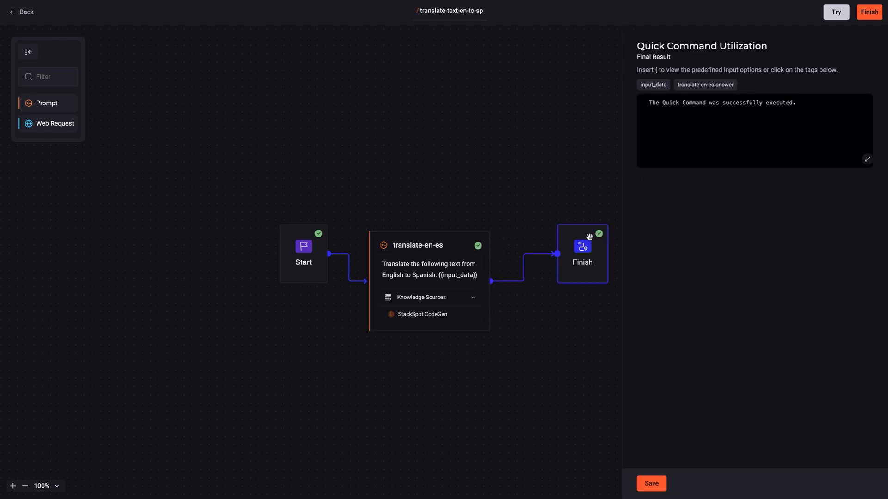
Set the Finish node's final result to {{translate-en-es.answer}}, save, and finish the quick command
triple_click(719, 110)
key(BackSpace)
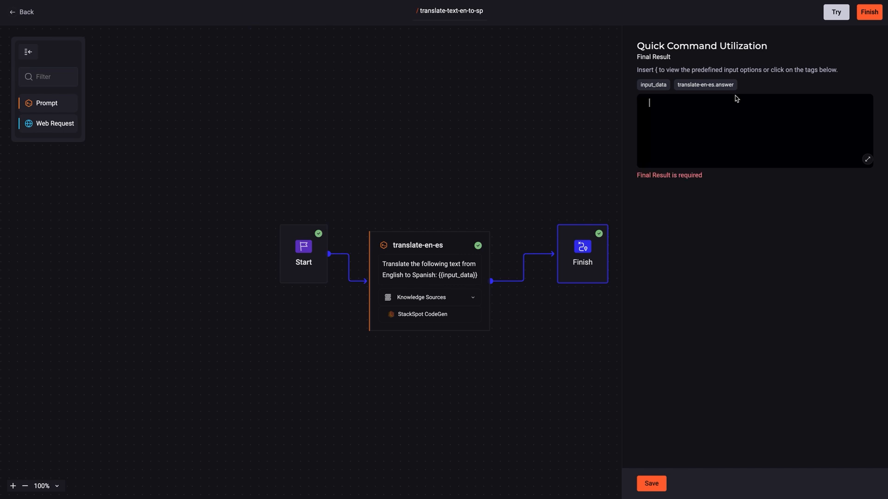
click(718, 86)
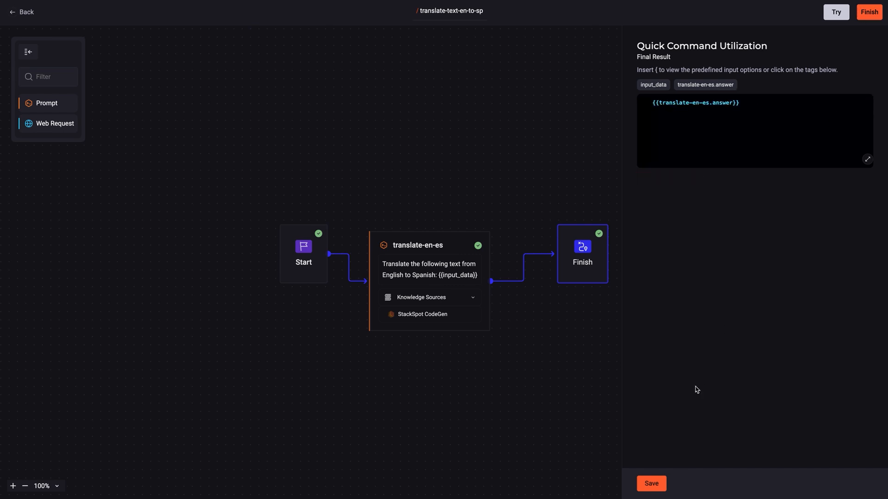
click(652, 484)
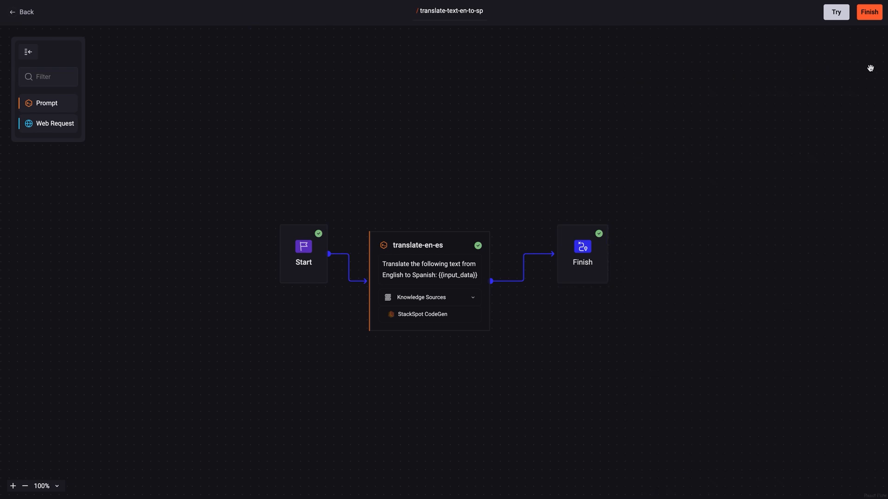
click(878, 17)
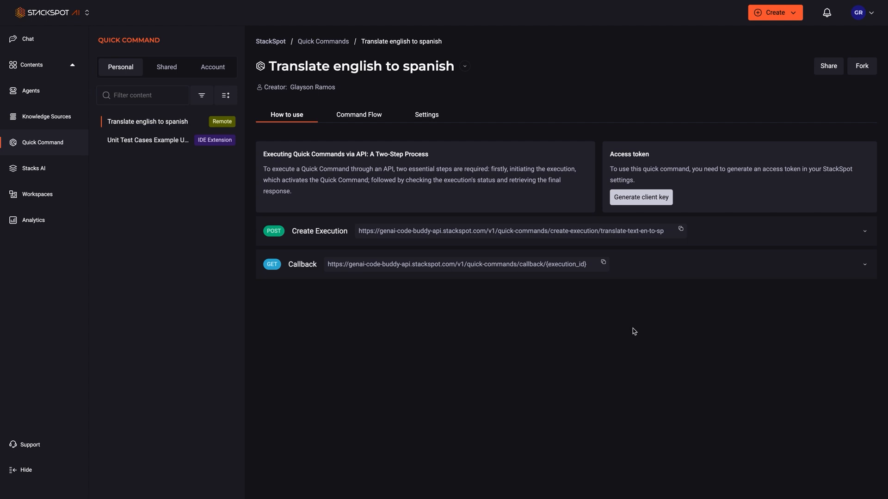
Go to the StackSpot EDP access-token page via Generate client key on the How to use tab
click(657, 197)
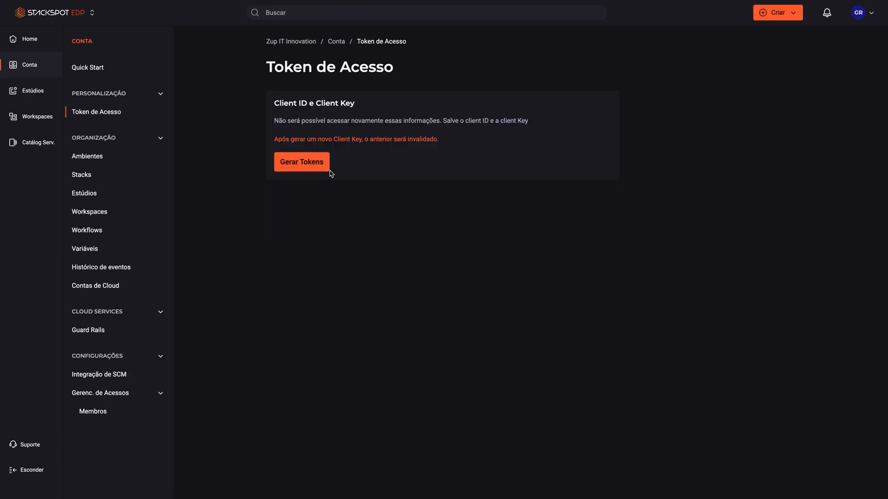
Generate a new client ID and key, copy the example curl token request, and switch to Postman
click(313, 164)
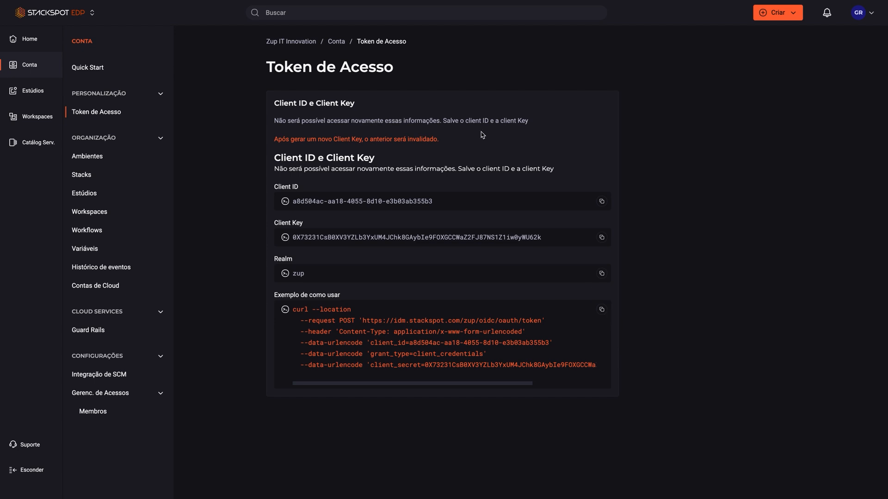
click(603, 311)
key(ctrl+Right)
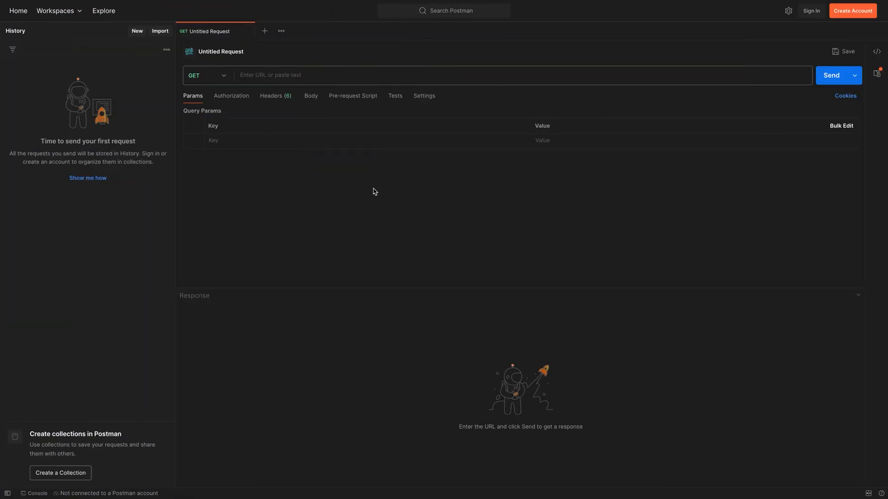
Import the copied curl as a Postman request, send it for a 200 OK, and copy the access token
click(160, 32)
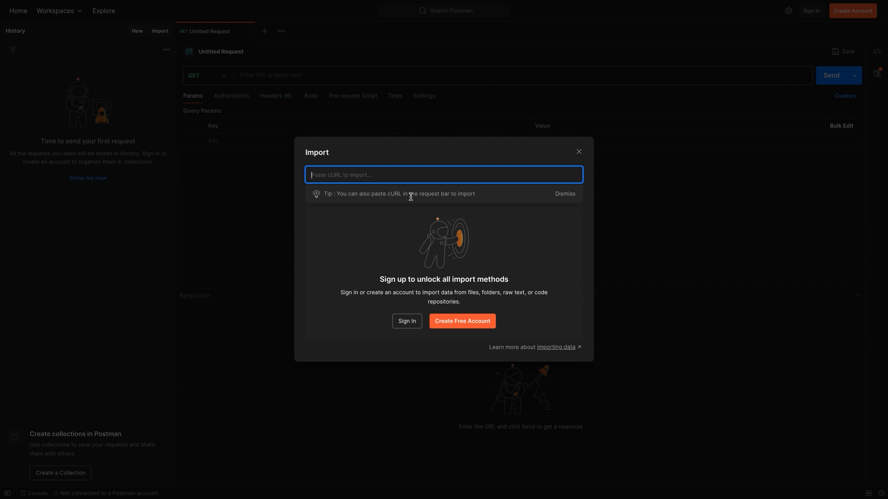
key(ctrl+v)
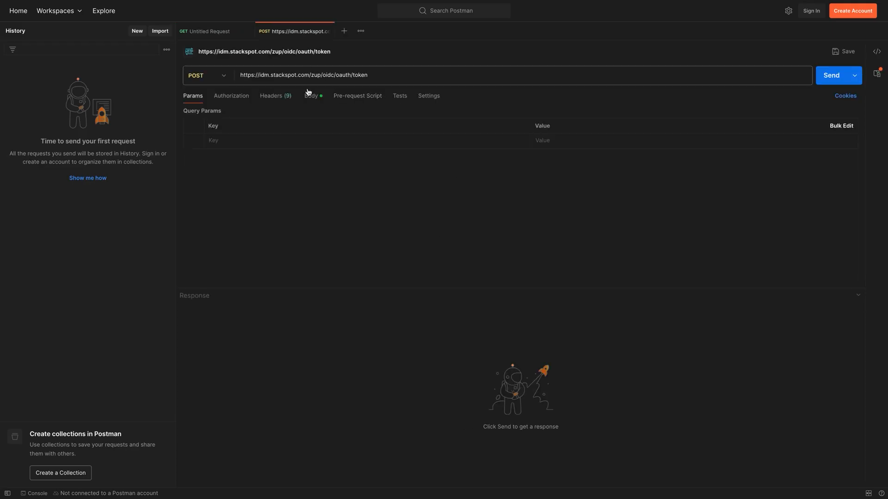
click(836, 80)
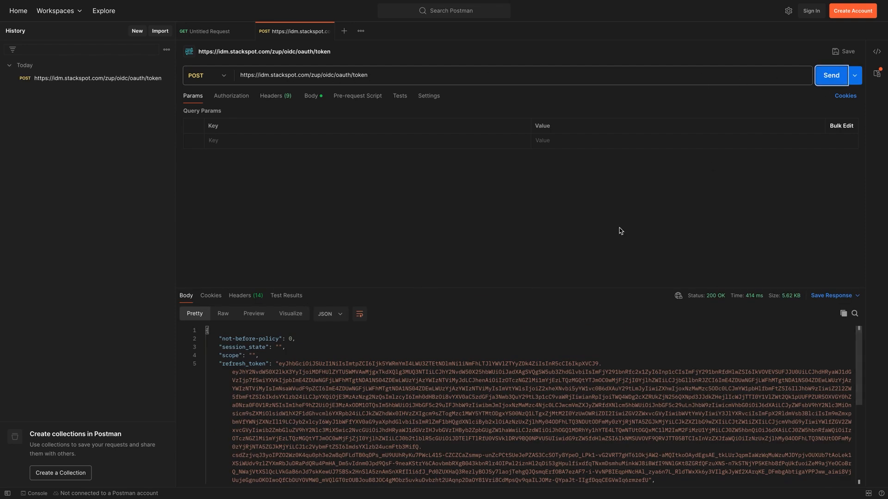
drag(557, 287, 551, 201)
scroll(486, 277, down, 3)
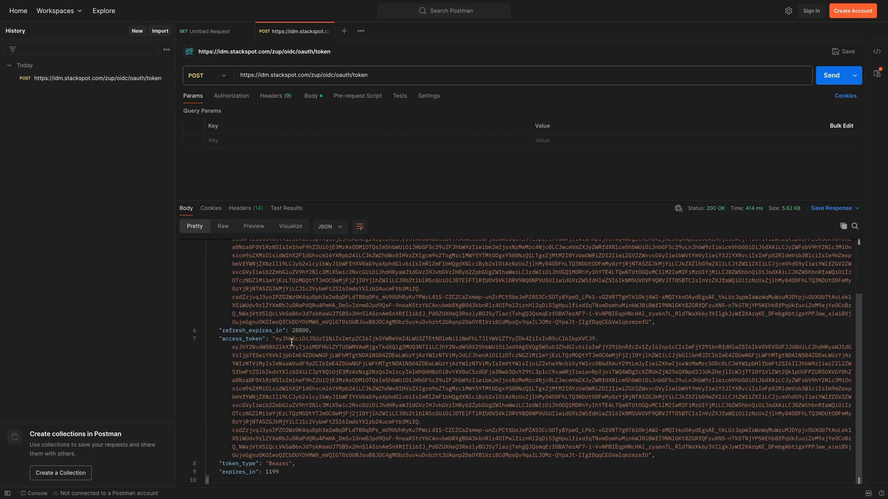
drag(276, 338, 647, 455)
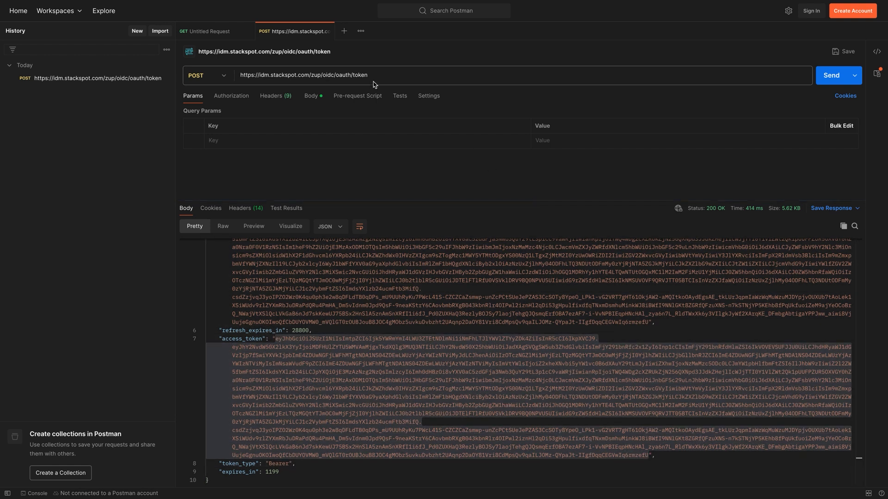
click(344, 31)
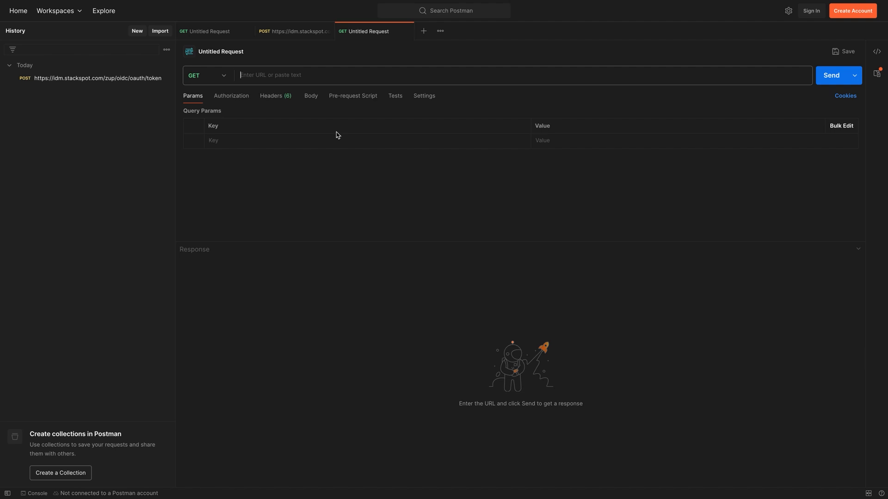
Set the new request's authorization to Bearer Token with the copied access token
click(278, 105)
click(225, 98)
click(333, 122)
click(312, 171)
click(573, 124)
key(ctrl+v)
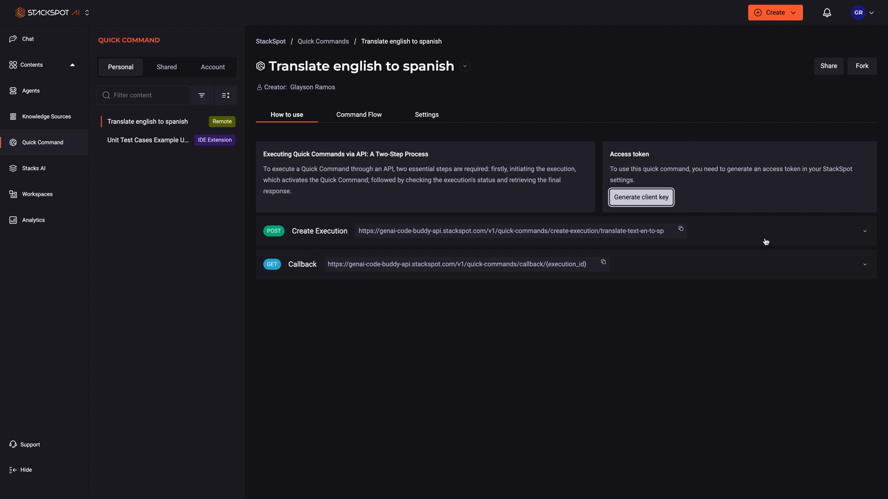
Paste the create-execution endpoint URL into the request and make it a POST
click(685, 230)
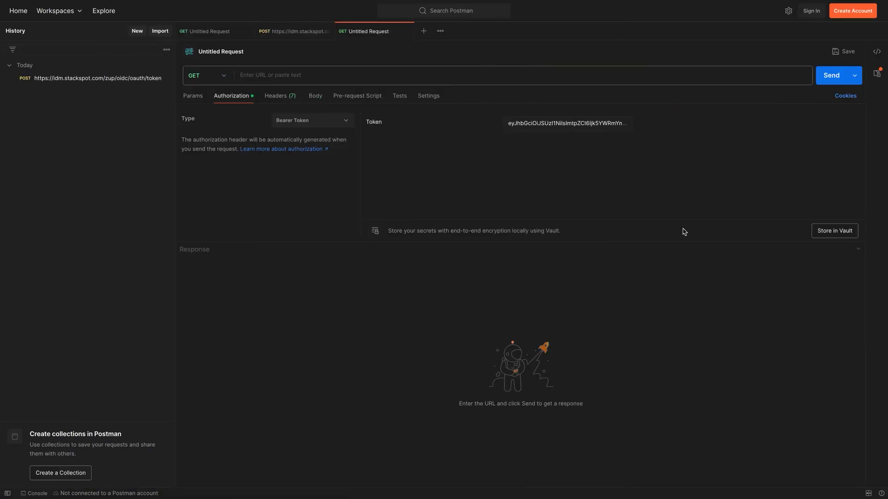
click(342, 74)
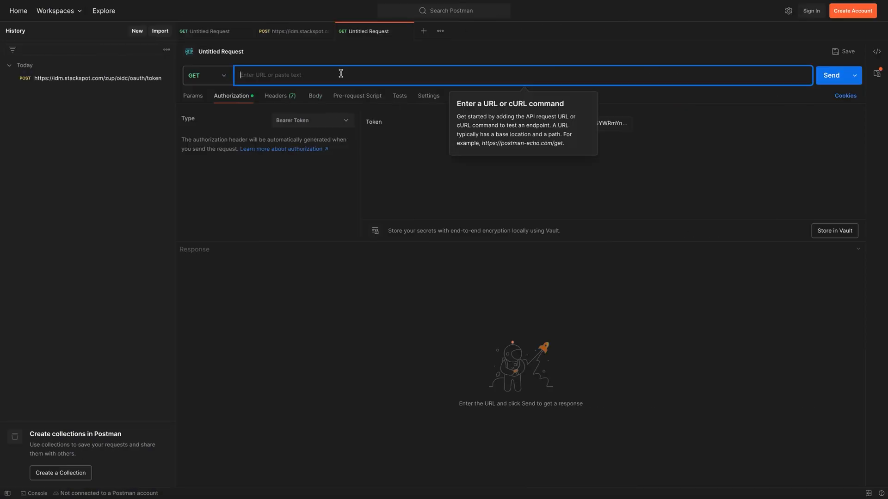
key(ctrl+v)
click(229, 77)
click(217, 114)
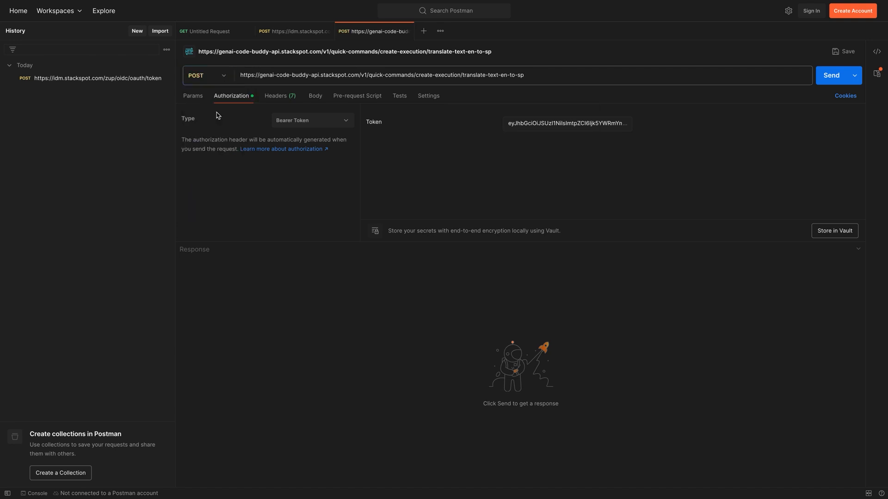
Add a raw JSON body with input_data, send it, and select the returned execution ID
click(318, 103)
click(350, 113)
click(408, 116)
click(407, 159)
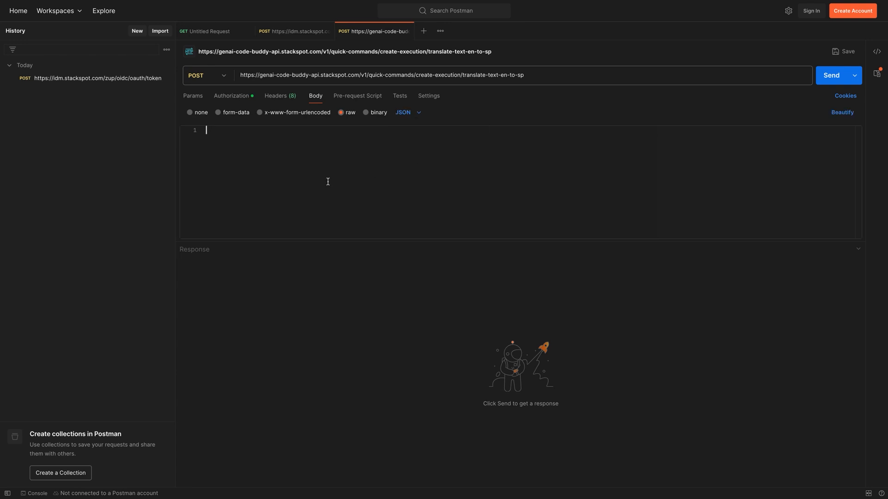
click(327, 182)
key(ctrl+v)
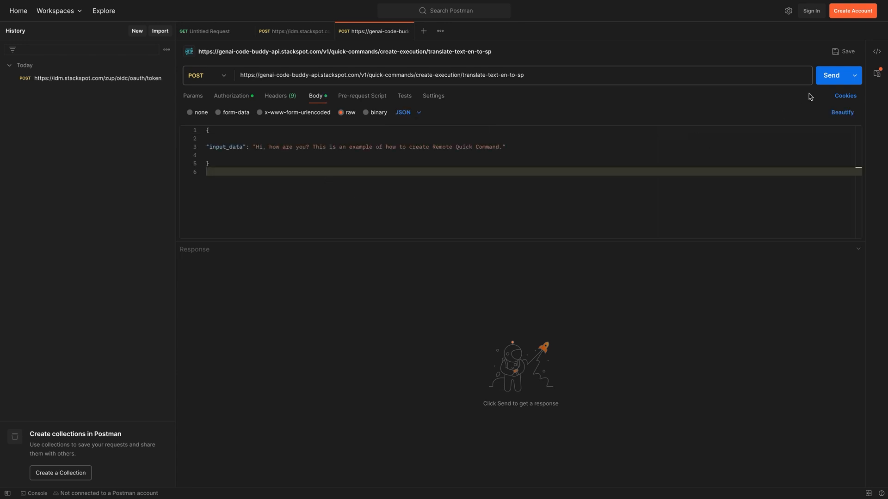
click(826, 82)
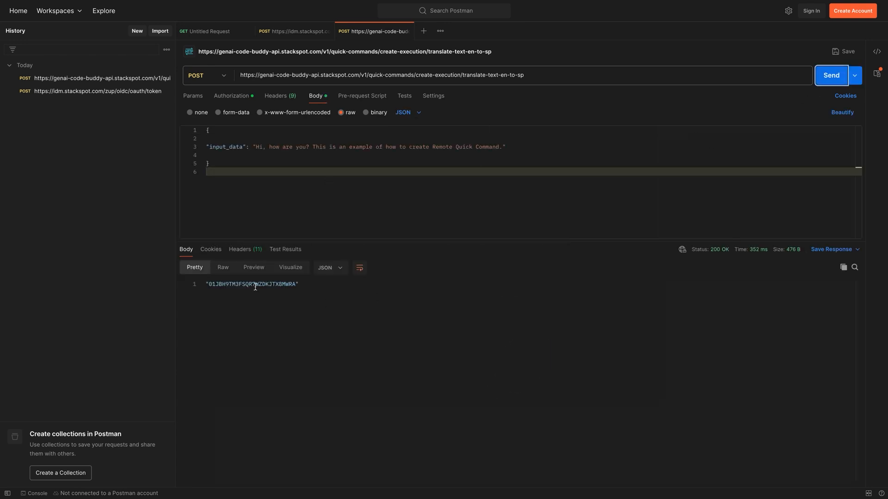
double_click(255, 285)
click(423, 31)
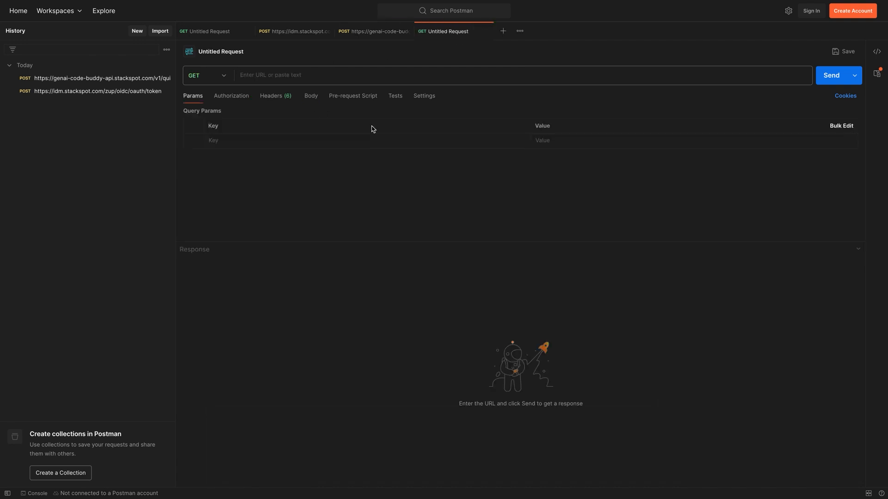
key(super+Tab)
Paste the quick command's callback endpoint URL into the new Postman request
click(864, 231)
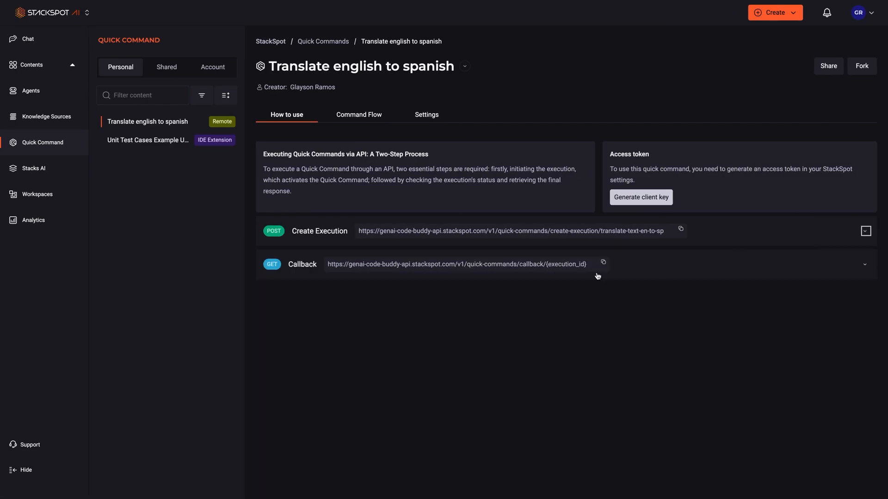
click(604, 265)
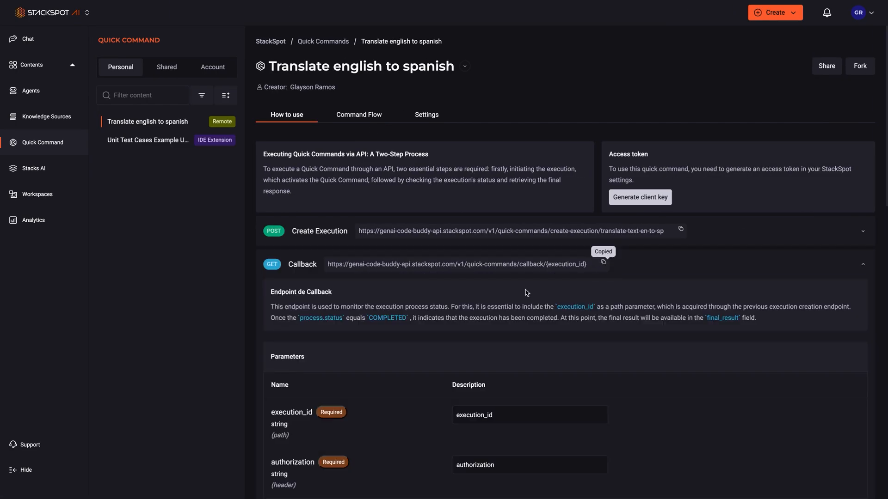
key(super+Tab)
click(355, 79)
key(ctrl+v)
Replace the {execution_id} placeholder with the returned execution ID and send the callback
triple_click(467, 74)
double_click(467, 74)
click(384, 32)
double_click(264, 288)
click(456, 31)
double_click(448, 73)
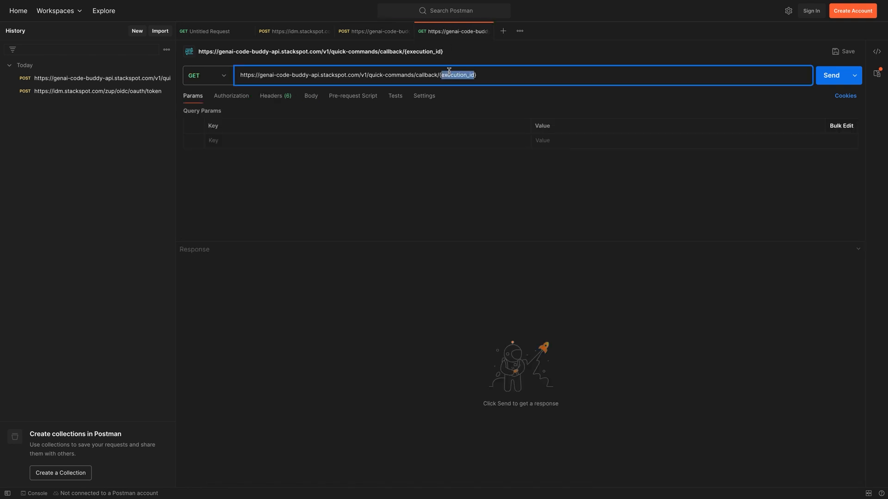
key(BackSpace)
key(ctrl+v)
key(ctrl+Return)
Set Bearer Token authorization on the callback request and resend it
click(231, 95)
click(310, 119)
click(301, 170)
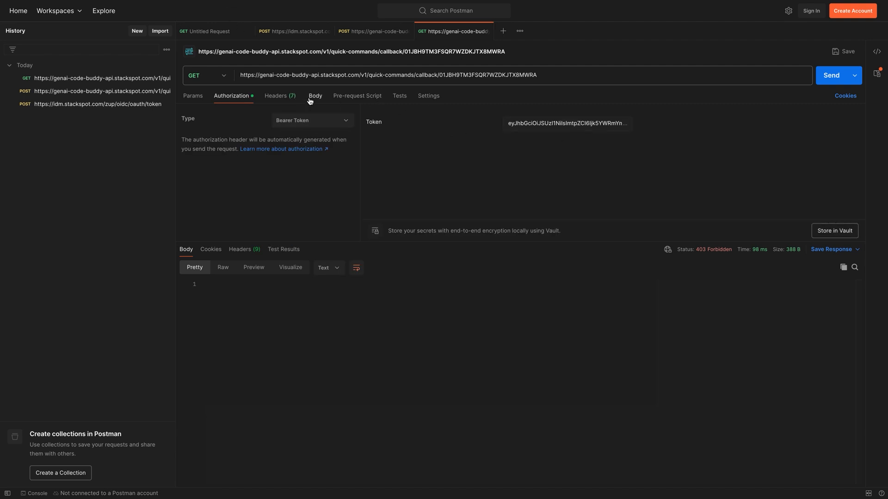
click(837, 75)
Review the COMPLETED status and the Spanish translation in the callback response
scroll(569, 309, down, 1)
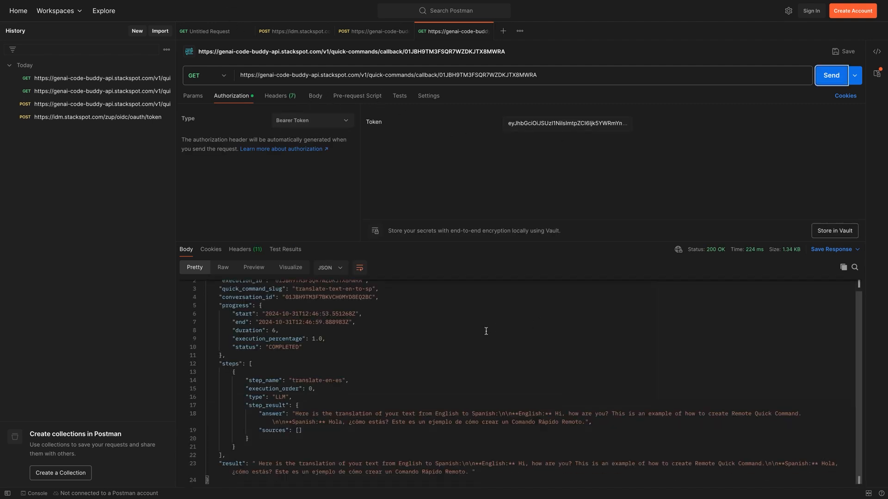
drag(302, 355, 235, 330)
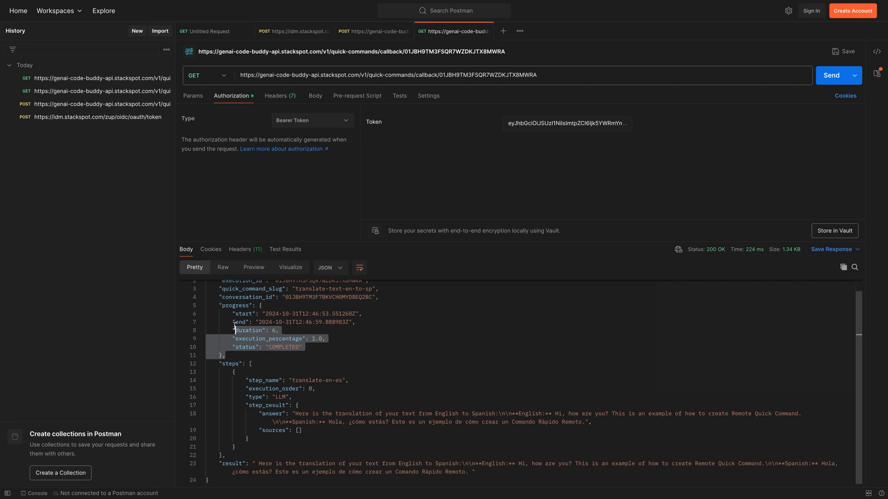
drag(292, 414, 591, 421)
click(592, 421)
click(472, 414)
drag(258, 463, 472, 472)
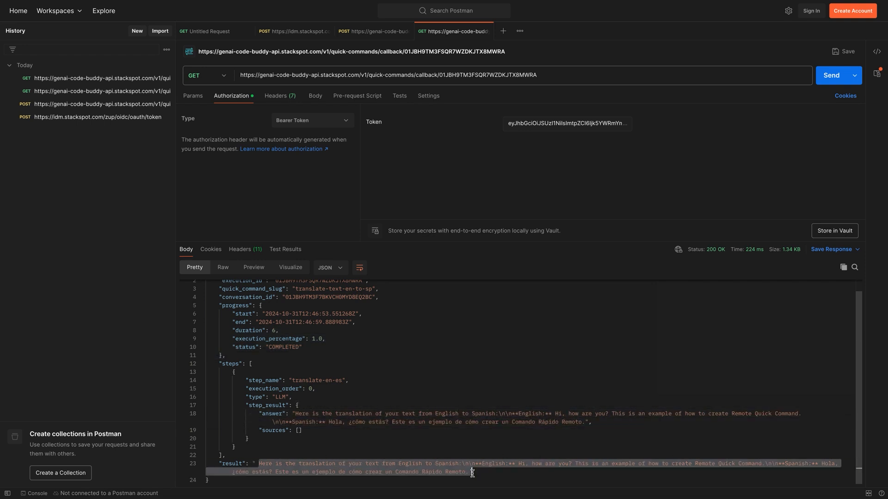
click(374, 33)
click(573, 75)
Resend the POST with the previous ID as conversation_id and input_data 'can i keep the chat alive?'
double_click(252, 284)
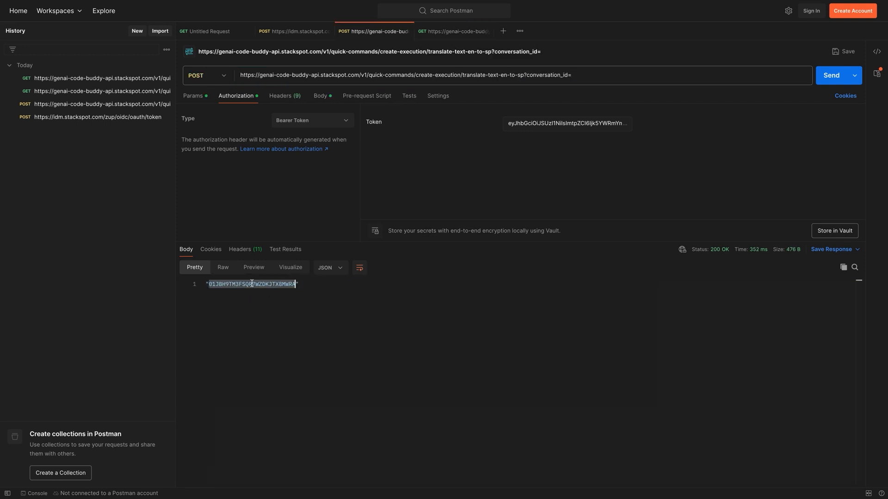
click(584, 82)
key(ctrl+v)
click(320, 96)
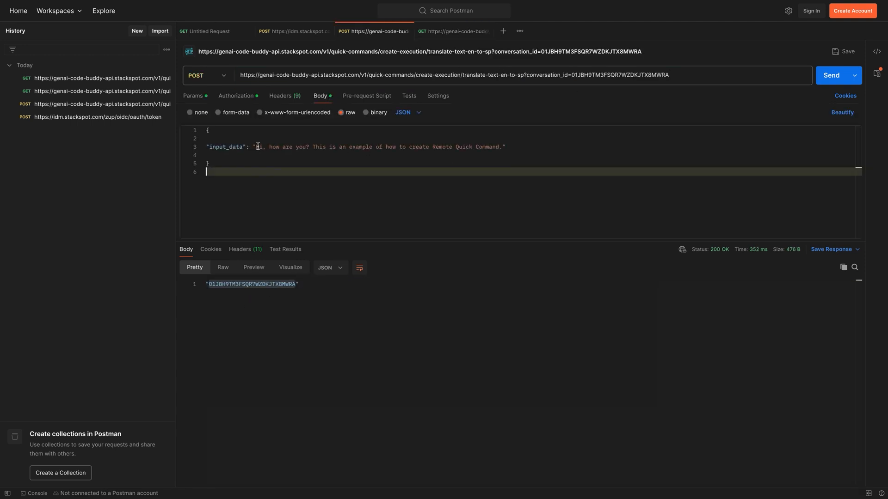
click(515, 149)
shift+click(502, 148)
text(can i keep the chat alive?)
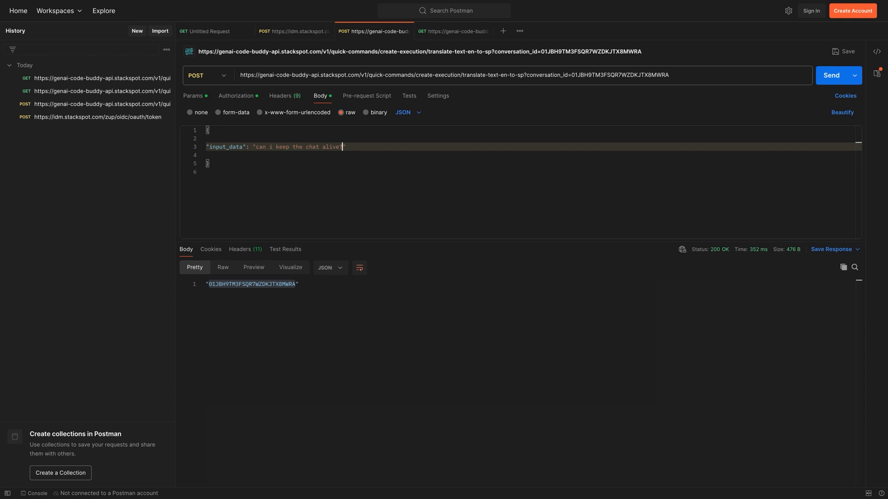
click(831, 76)
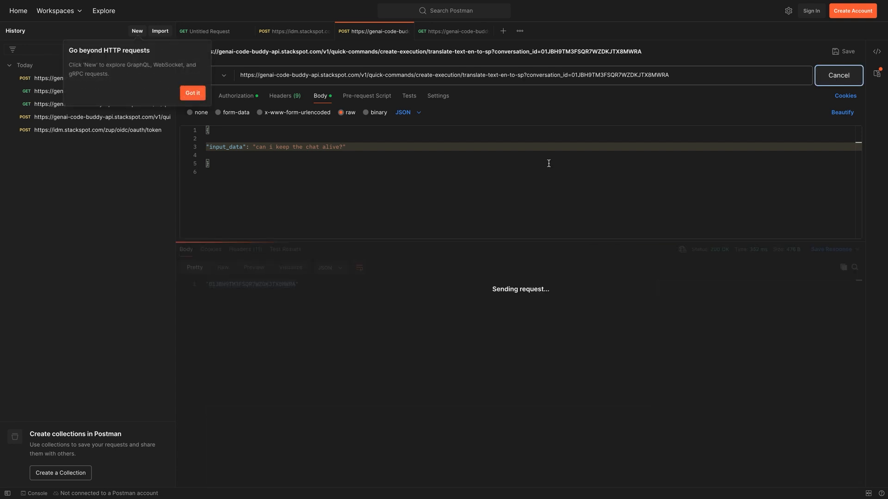
Put the new execution ID into the callback URL and send until it returns COMPLETED
double_click(243, 282)
key(ctrl+c)
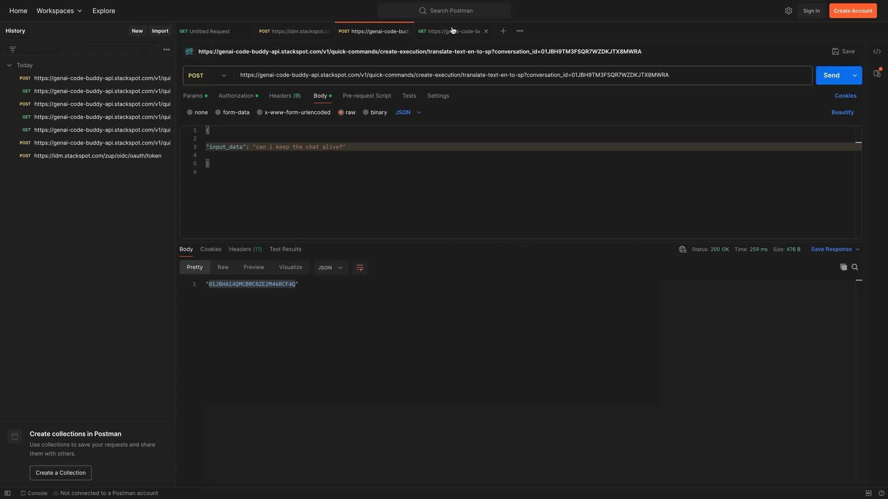
click(453, 31)
click(490, 75)
double_click(490, 75)
key(ctrl+v)
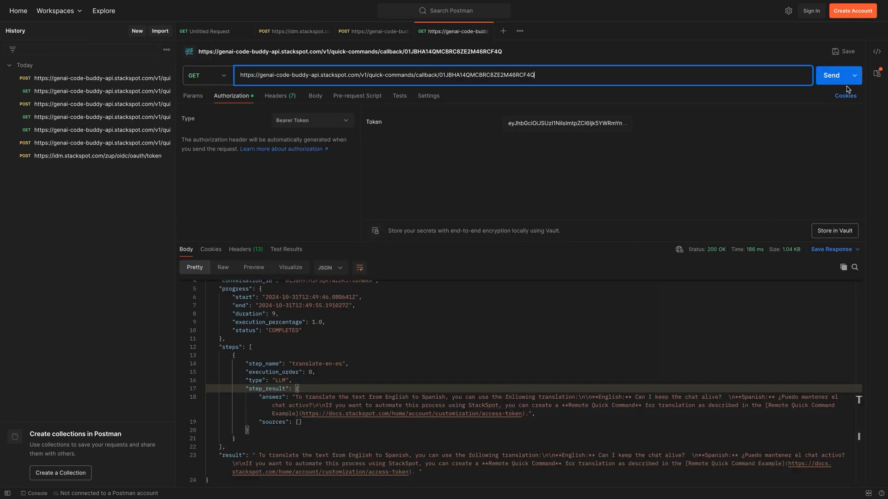
click(840, 82)
key(ctrl+Return)
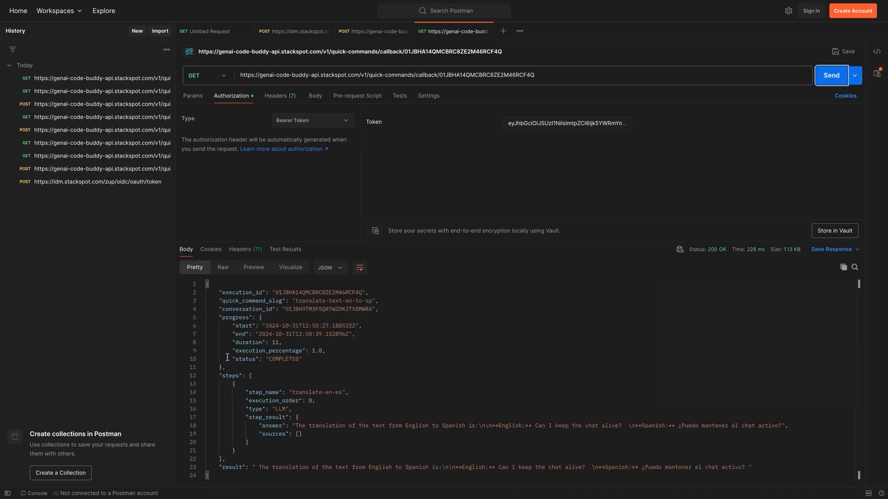
mouse_move(617, 4)
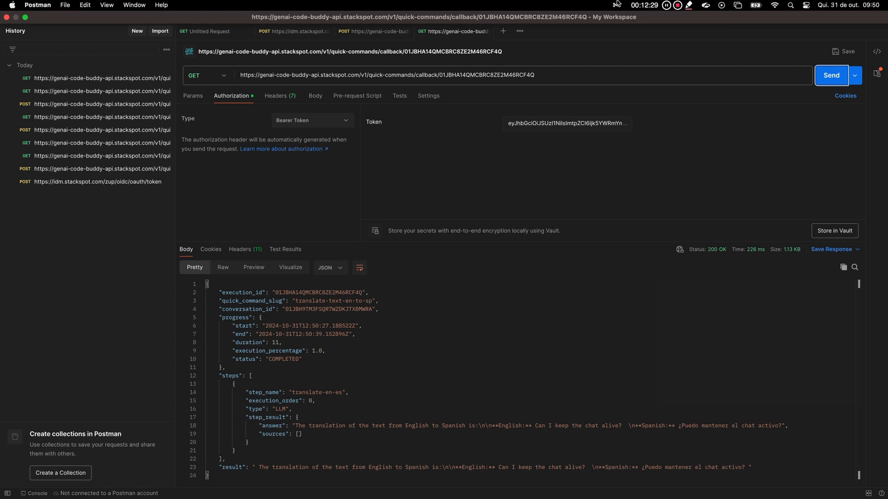